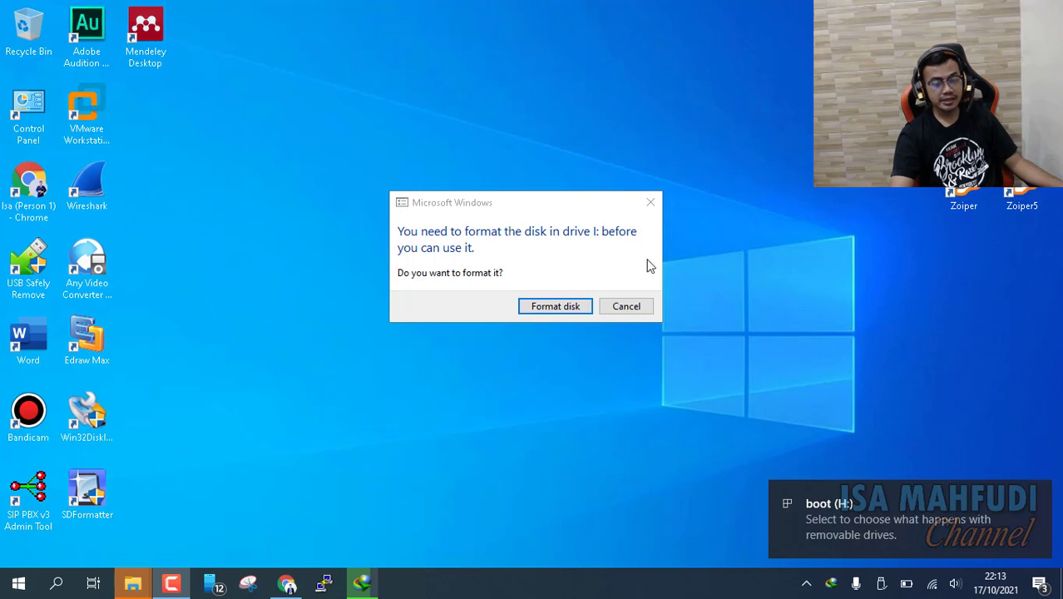
Decline formatting drive I: and switch to the RasPBX downloads page in Chrome
left_click(640, 313)
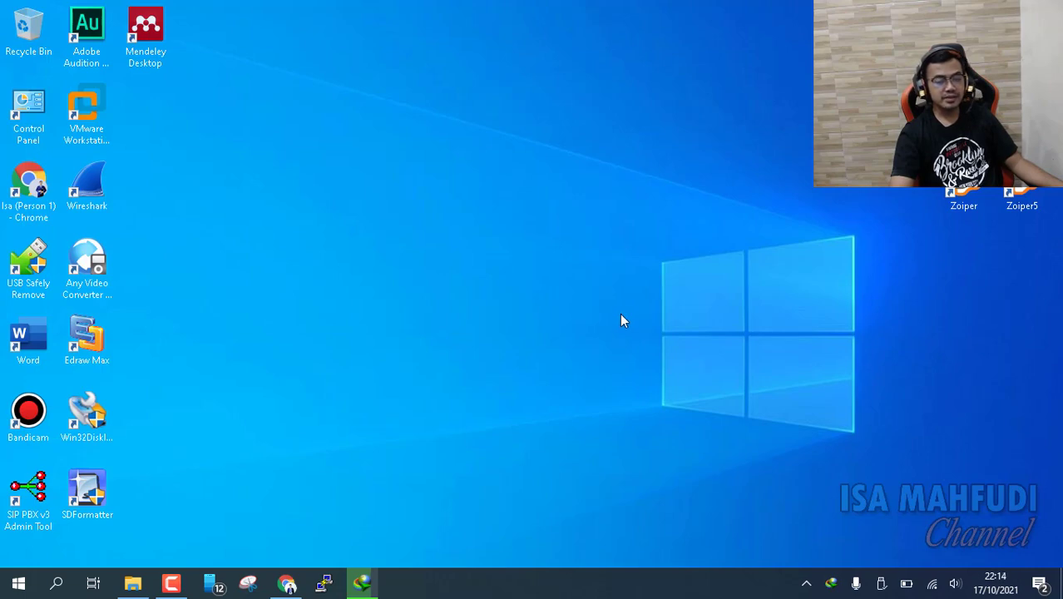
left_click(285, 584)
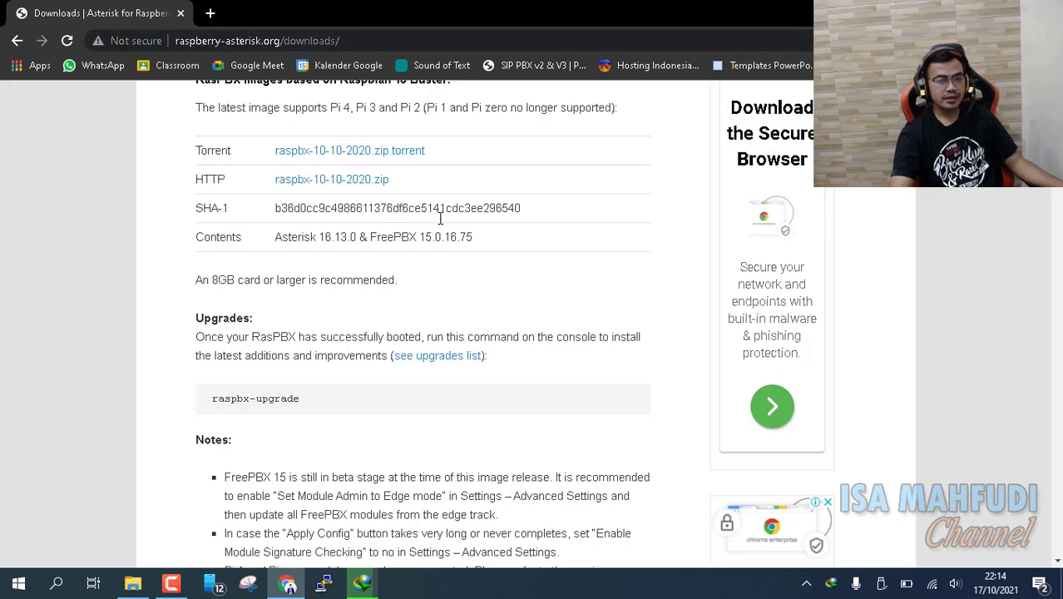
Examine the RasPBX images on the downloads page, comparing supported Pi models, Asterisk and FreePBX versions and card size requirements
scroll(605, 267, "up", 1)
scroll(604, 267, "up", 5)
scroll(605, 268, "down", 4)
scroll(604, 271, "down", 6)
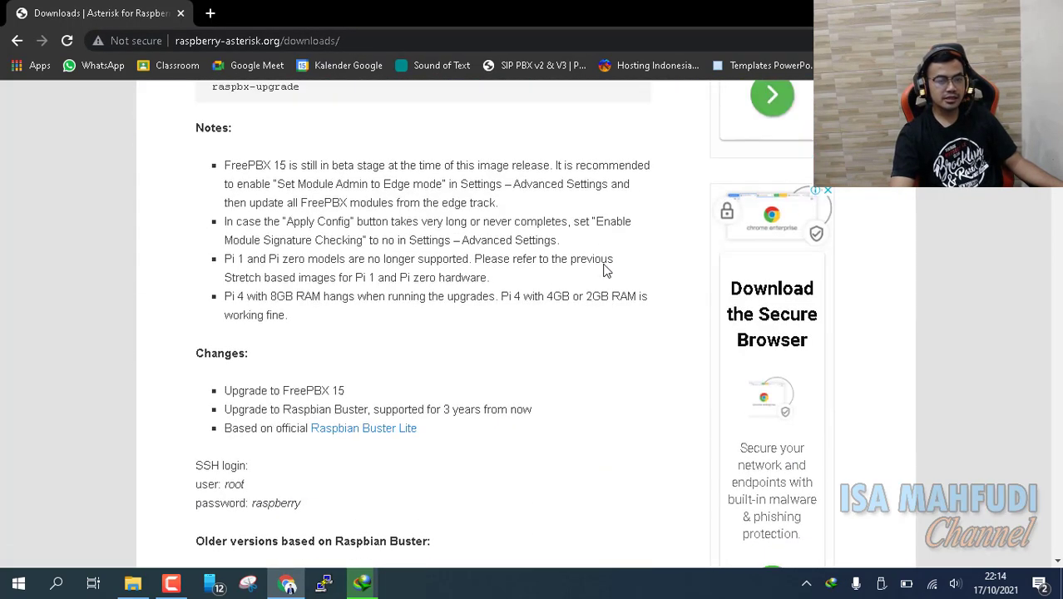
scroll(604, 270, "up", 5)
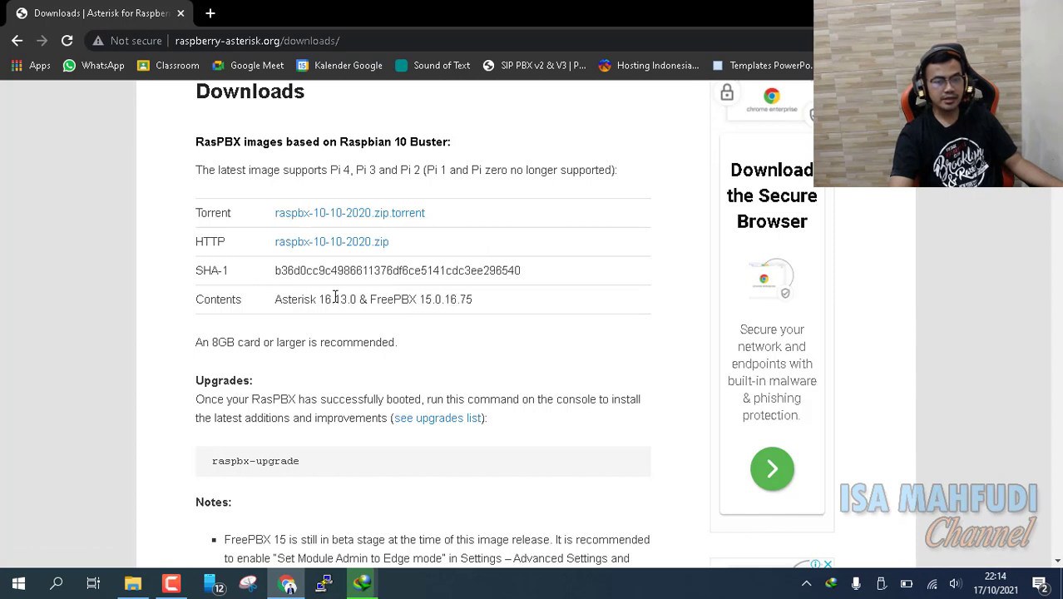
scroll(363, 323, "down", 4)
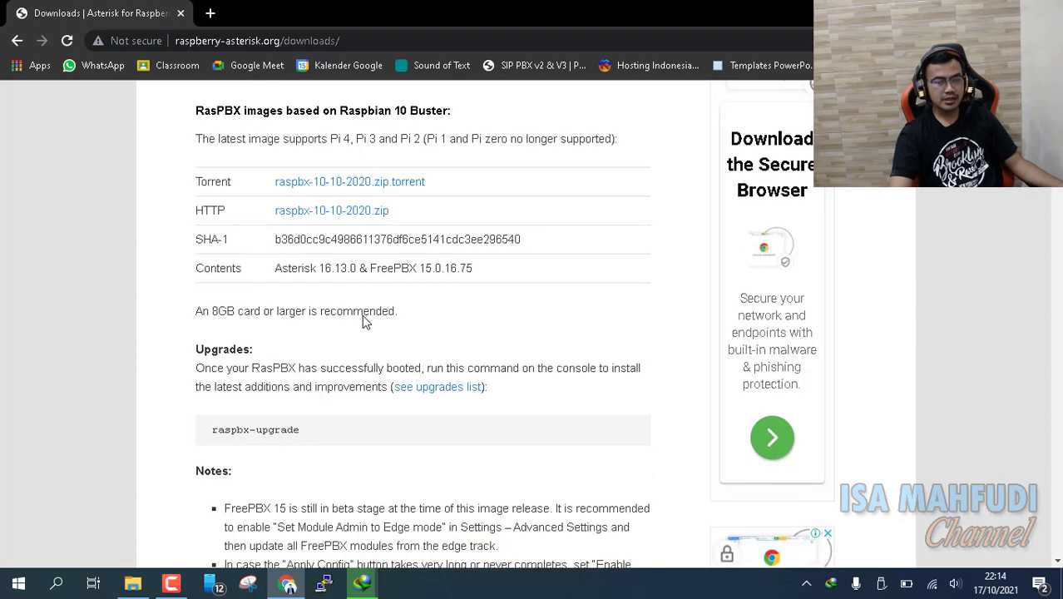
scroll(362, 321, "down", 4)
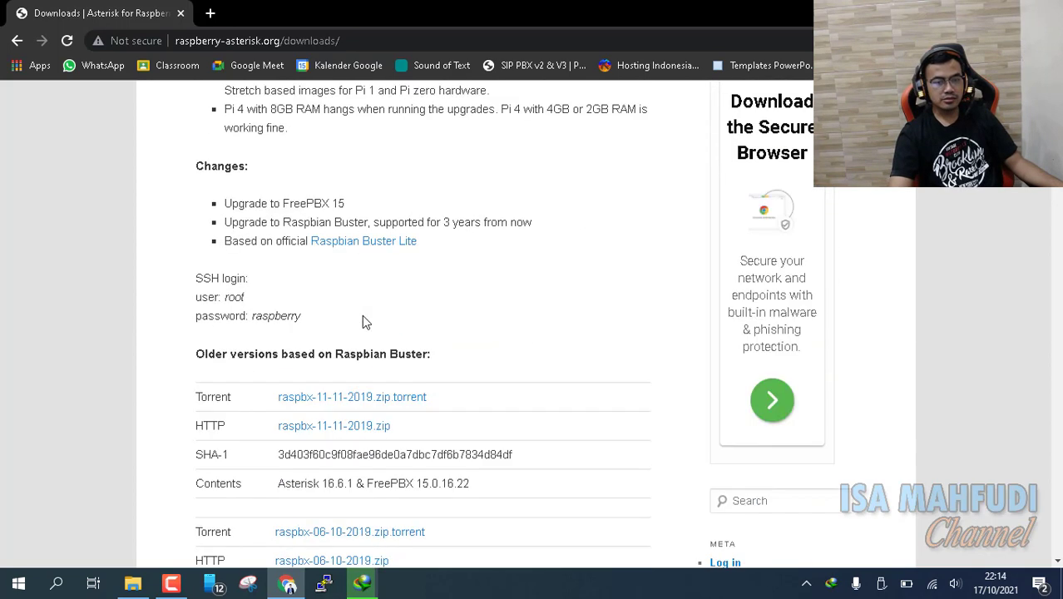
scroll(363, 322, "down", 2)
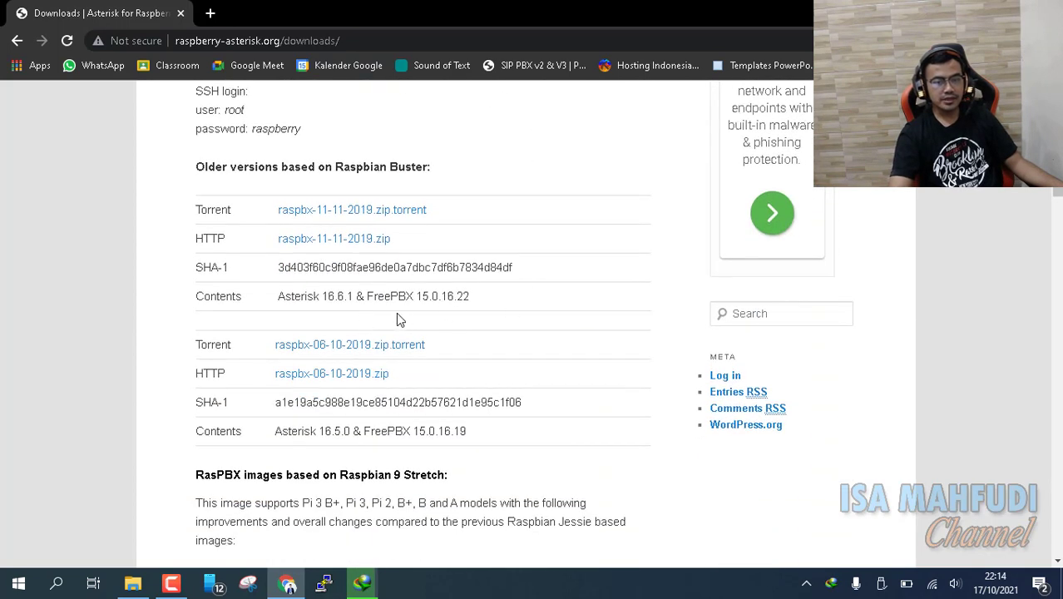
scroll(418, 285, "down", 6)
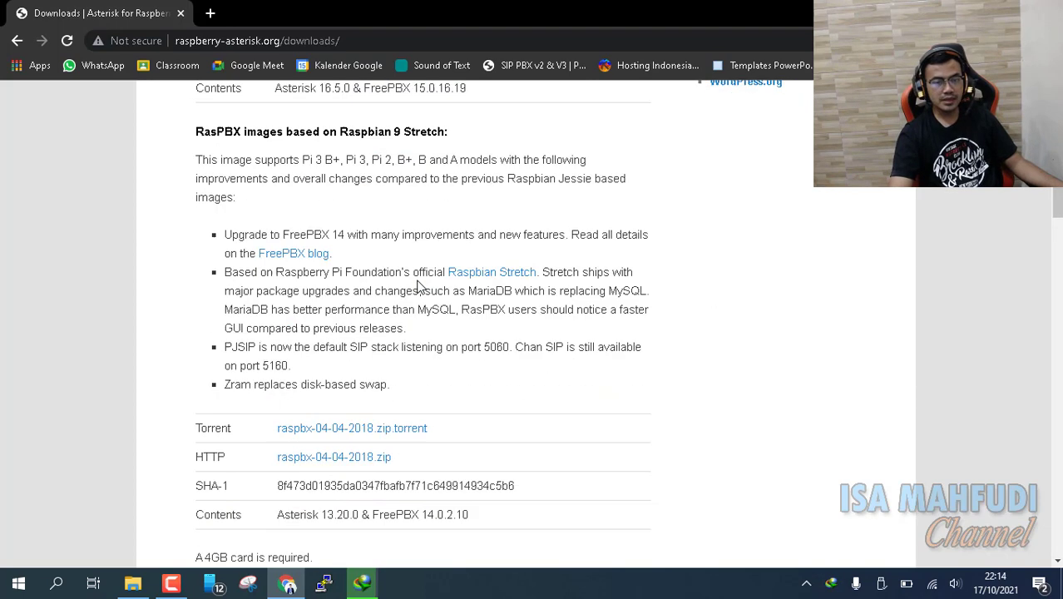
scroll(418, 285, "up", 1)
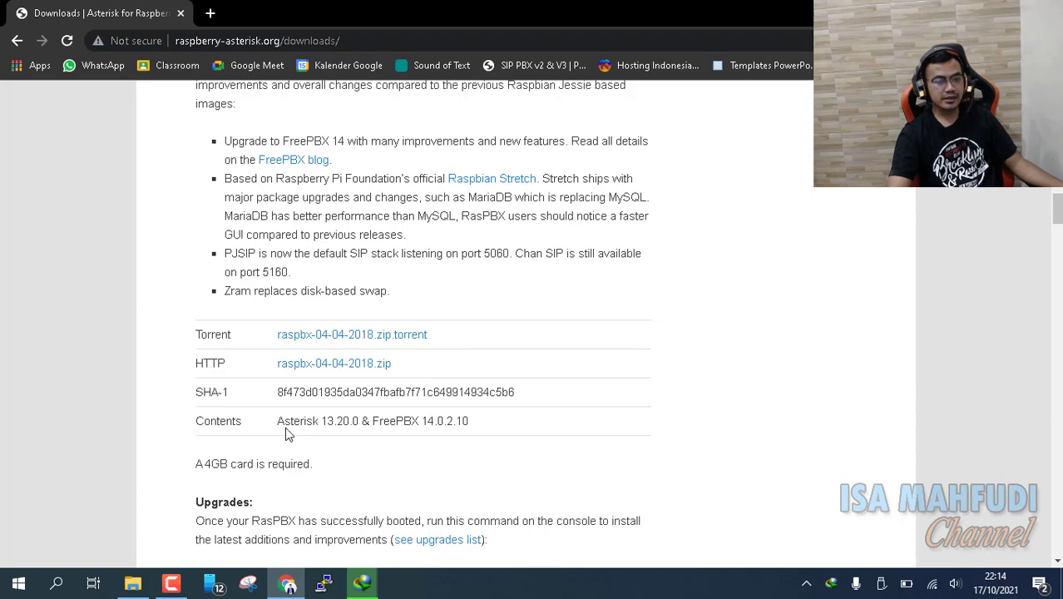
scroll(298, 436, "down", 1)
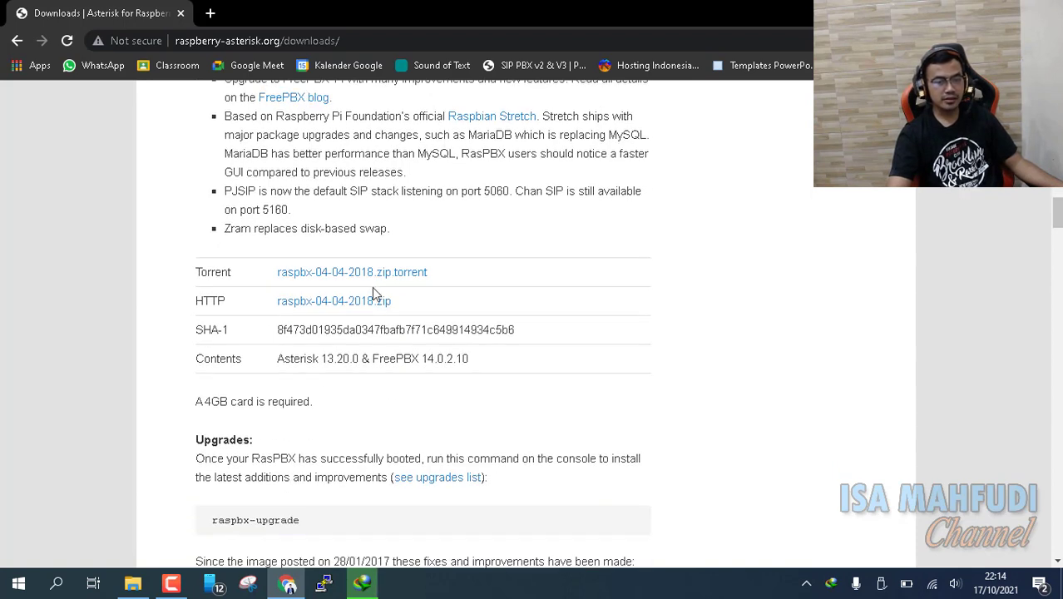
Try to download the raspbx-04-04-2018.zip image over HTTP from the Raspbian 9 Stretch section
right_click(337, 304)
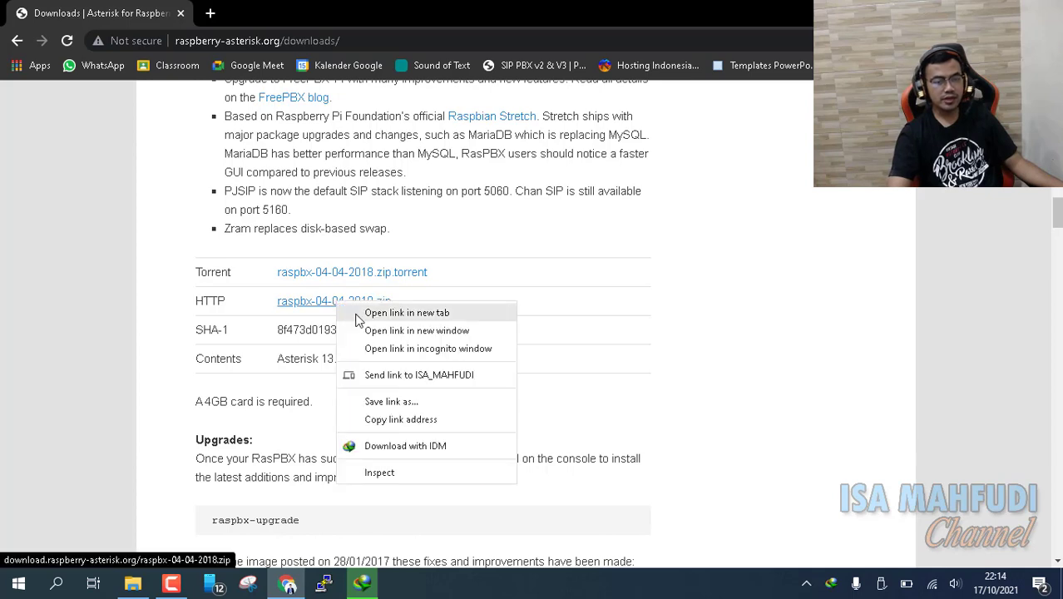
left_click(358, 313)
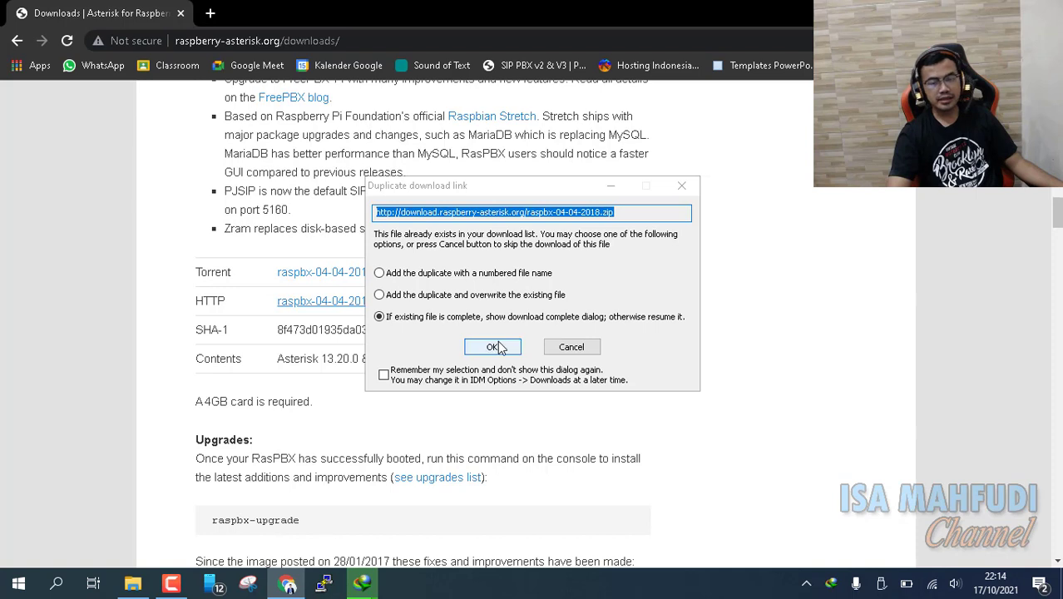
left_click(586, 349)
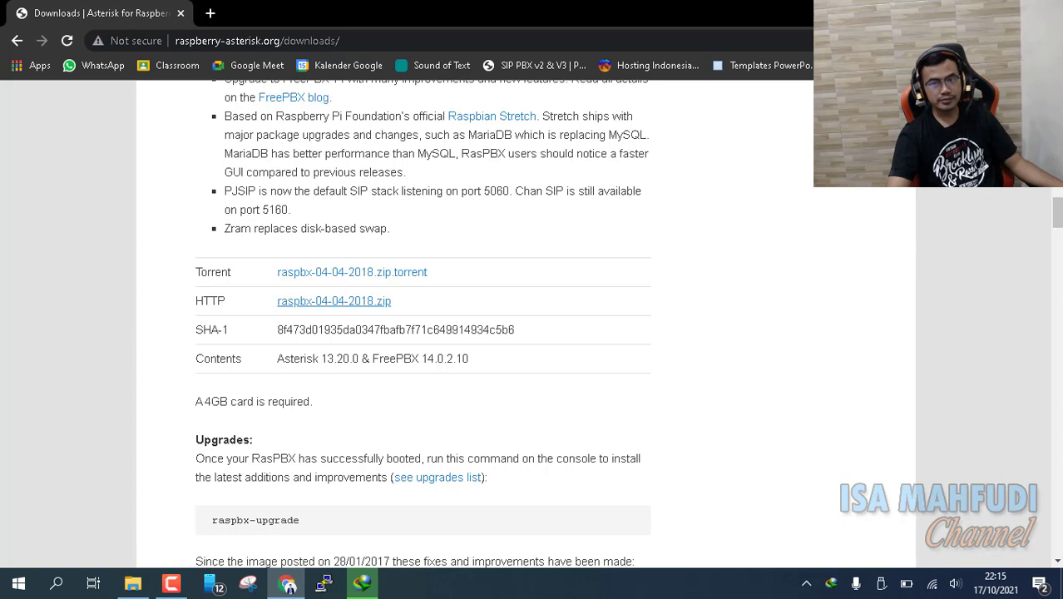
Return to the desktop and launch SDFormatter
key("super+d")
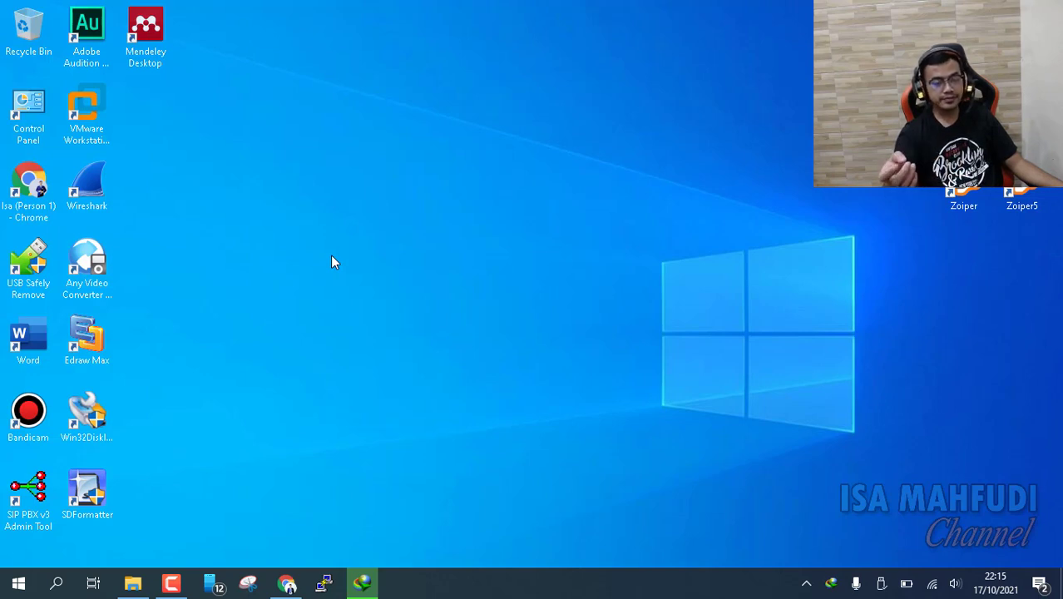
left_click(106, 413)
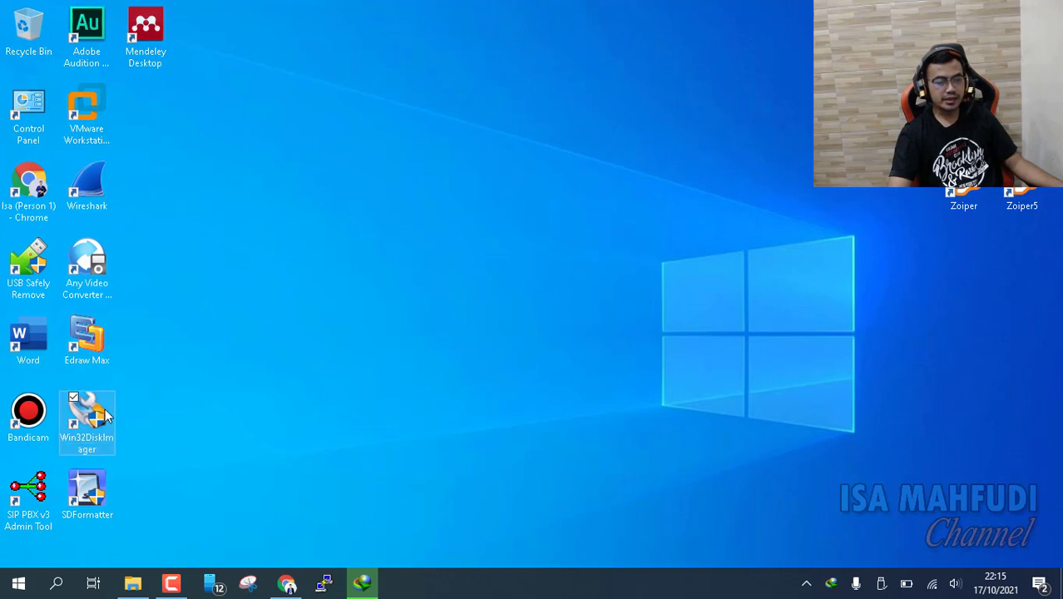
left_click(100, 497)
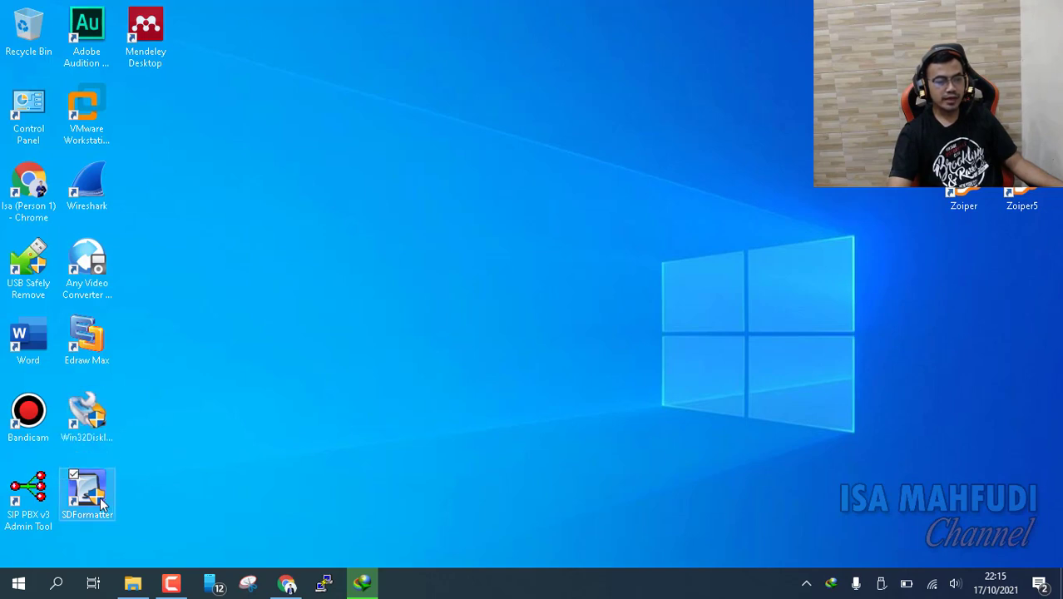
double_click(98, 497)
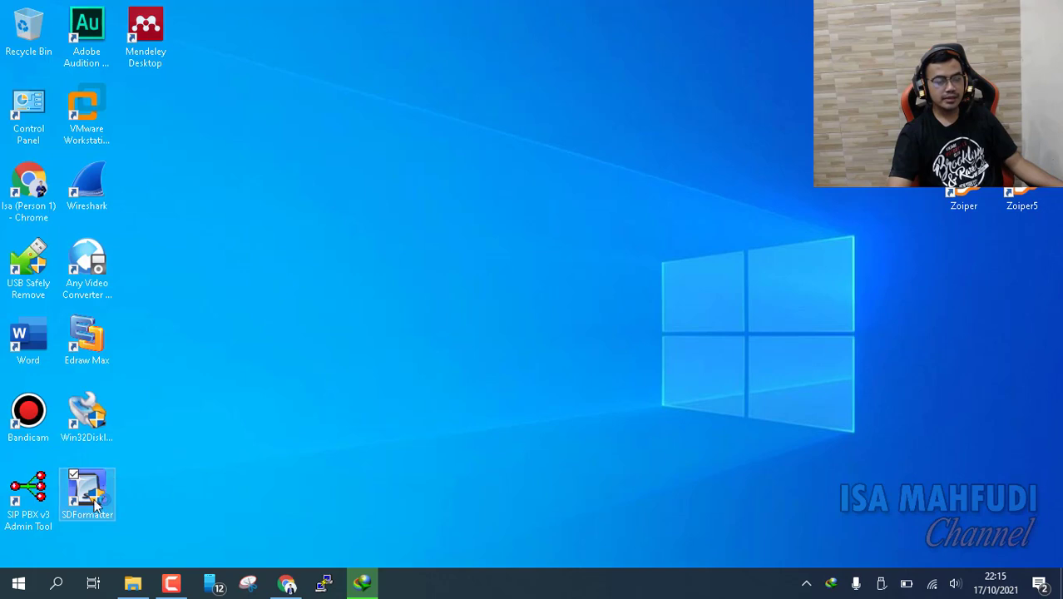
left_click_drag(58, 385, 146, 525)
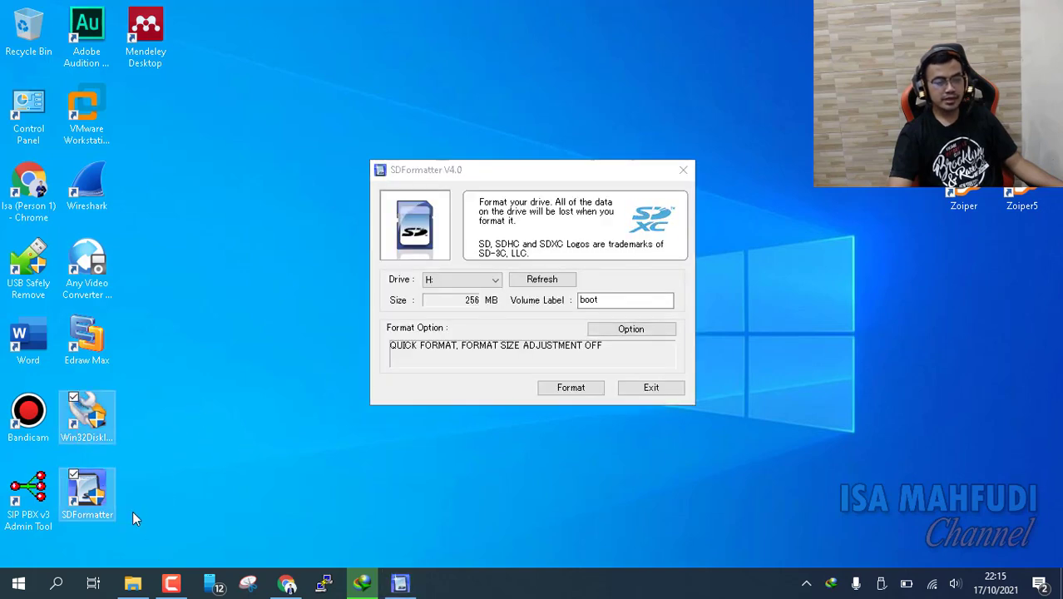
left_click(232, 488)
left_click(99, 441)
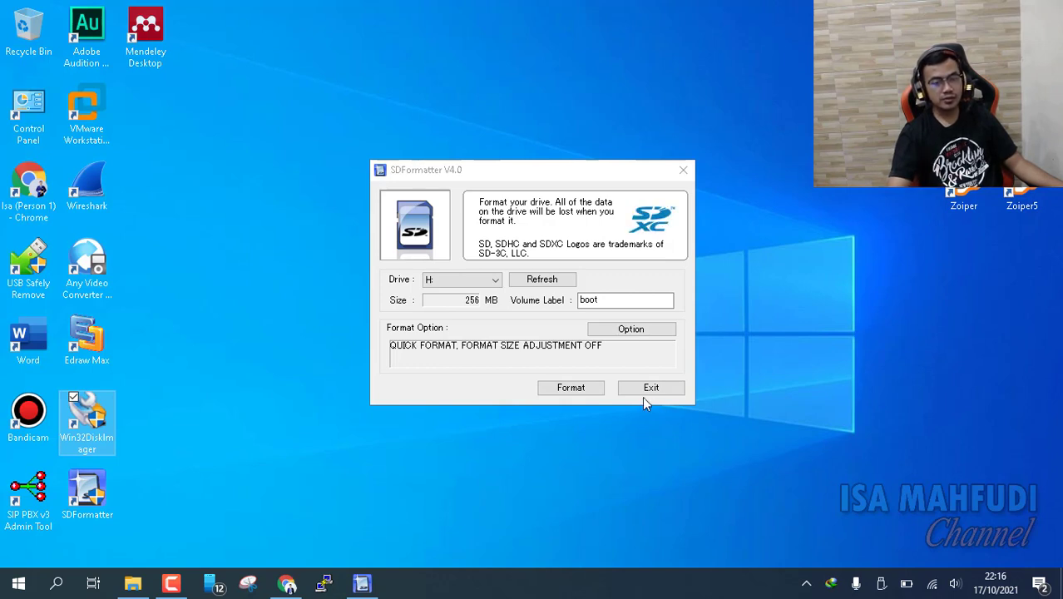
Choose drive H: as the drive to format and check it against the drives listed in This PC
left_click(494, 280)
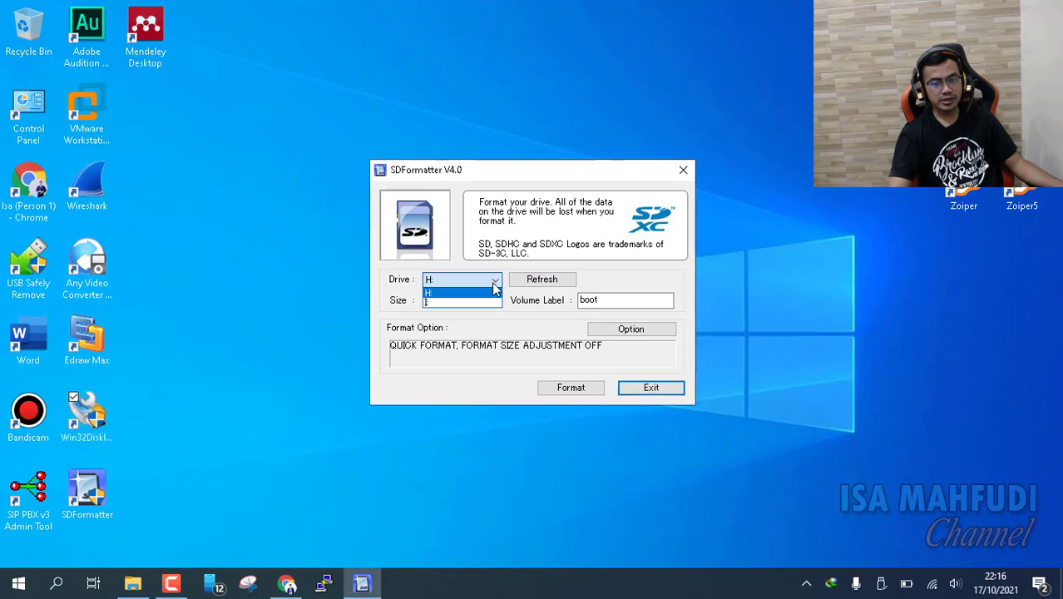
left_click(491, 293)
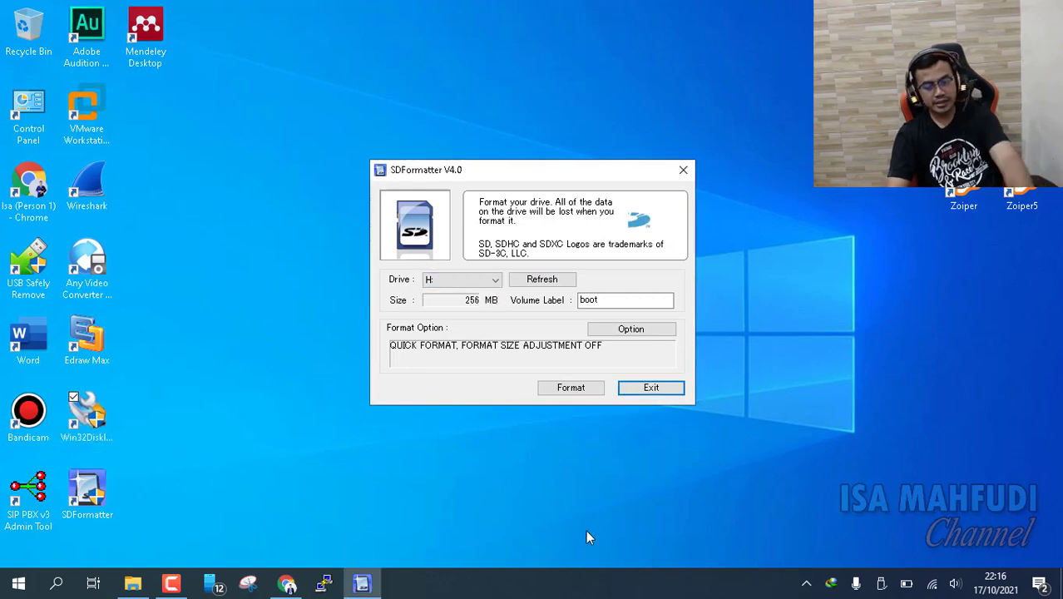
key("super+e")
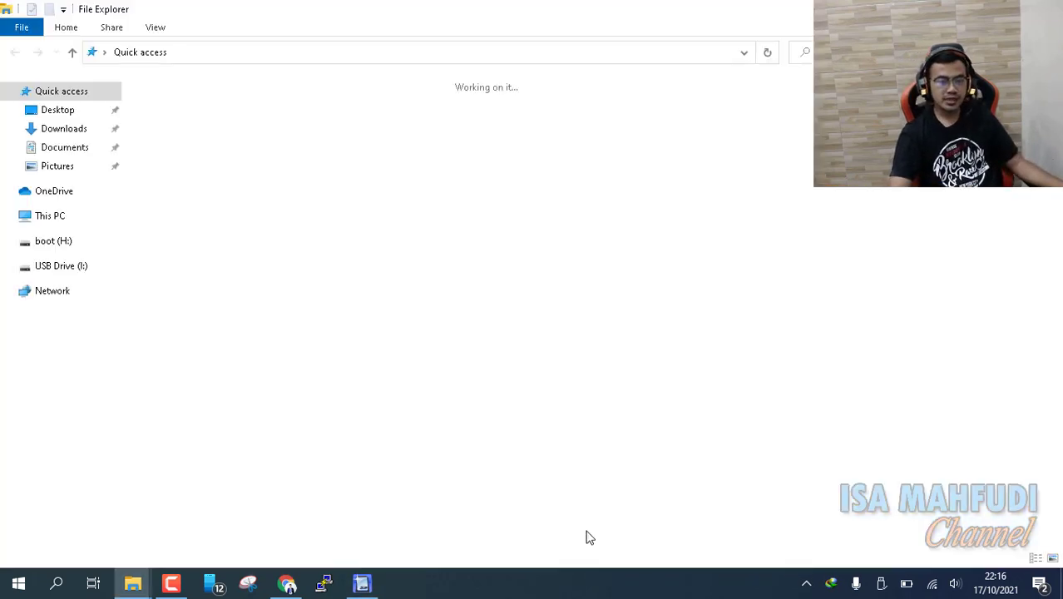
left_click(45, 218)
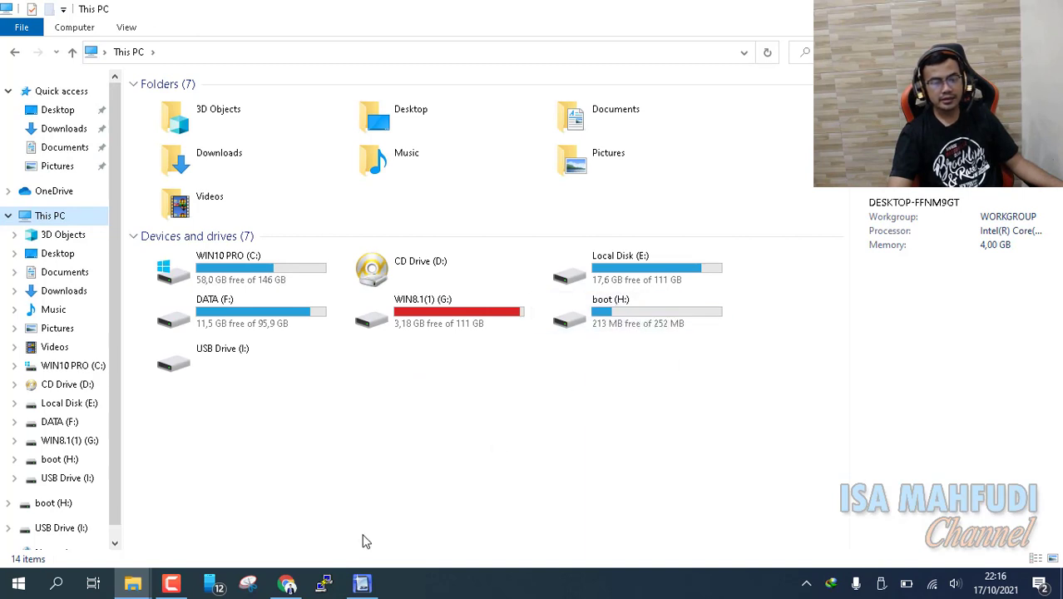
Switch back to SDFormatter and set the format type to FULL (Erase) with format size adjustment ON
left_click(361, 583)
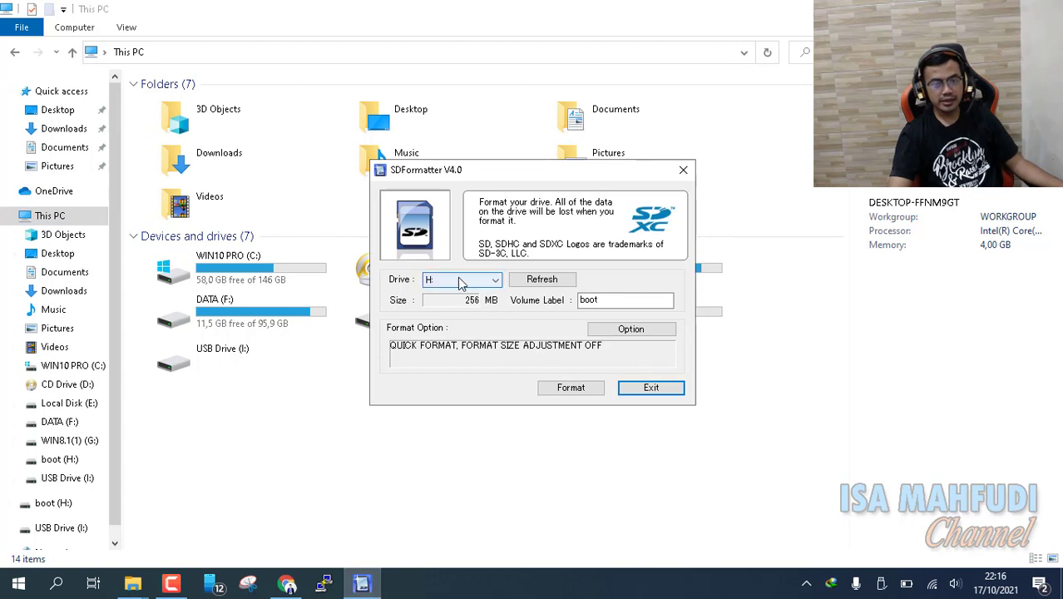
left_click(640, 332)
left_click(587, 268)
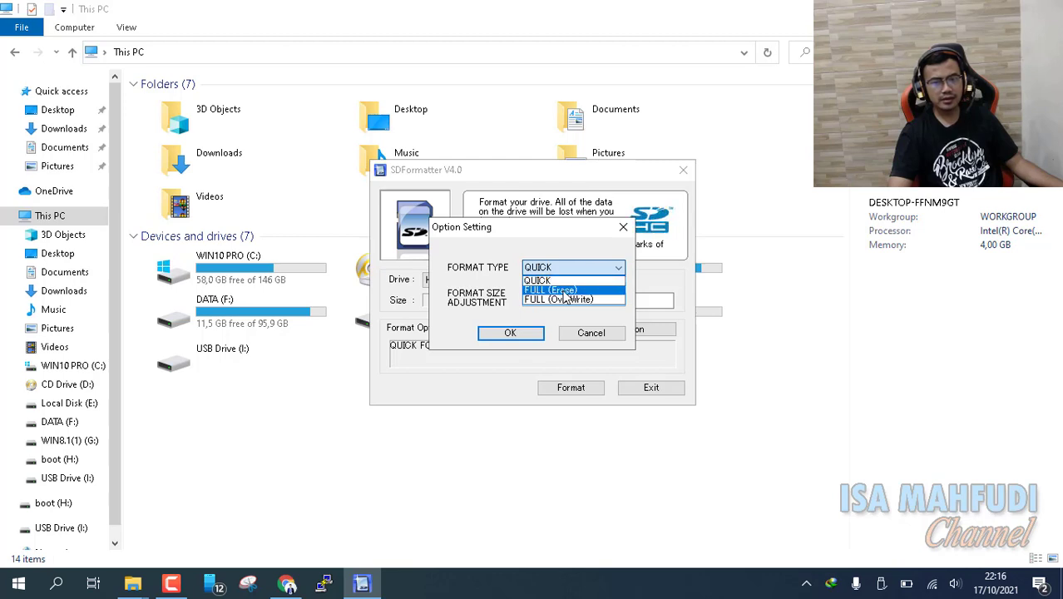
left_click(562, 291)
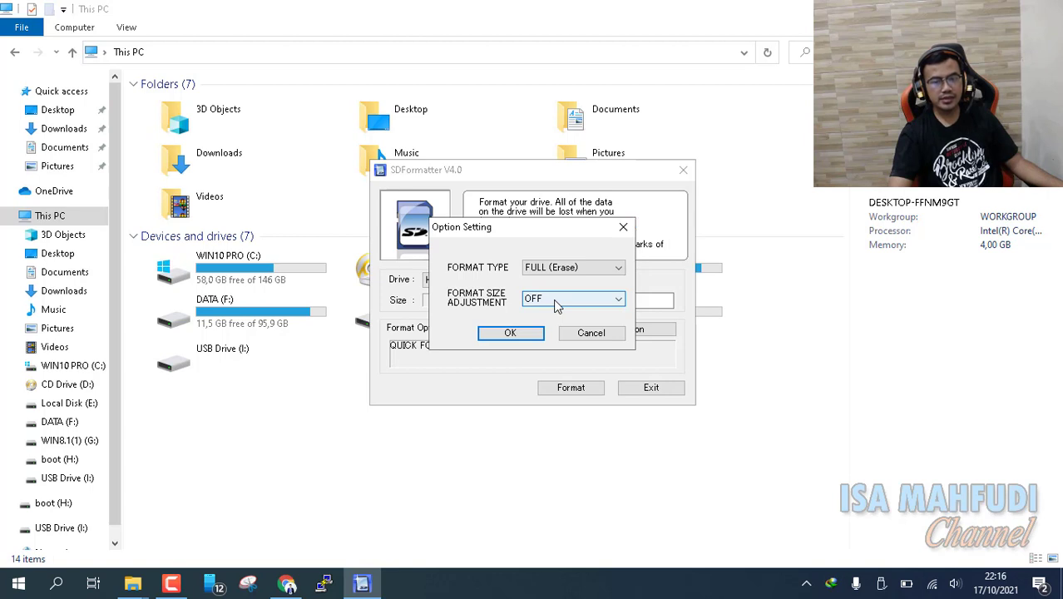
left_click(553, 299)
left_click(527, 319)
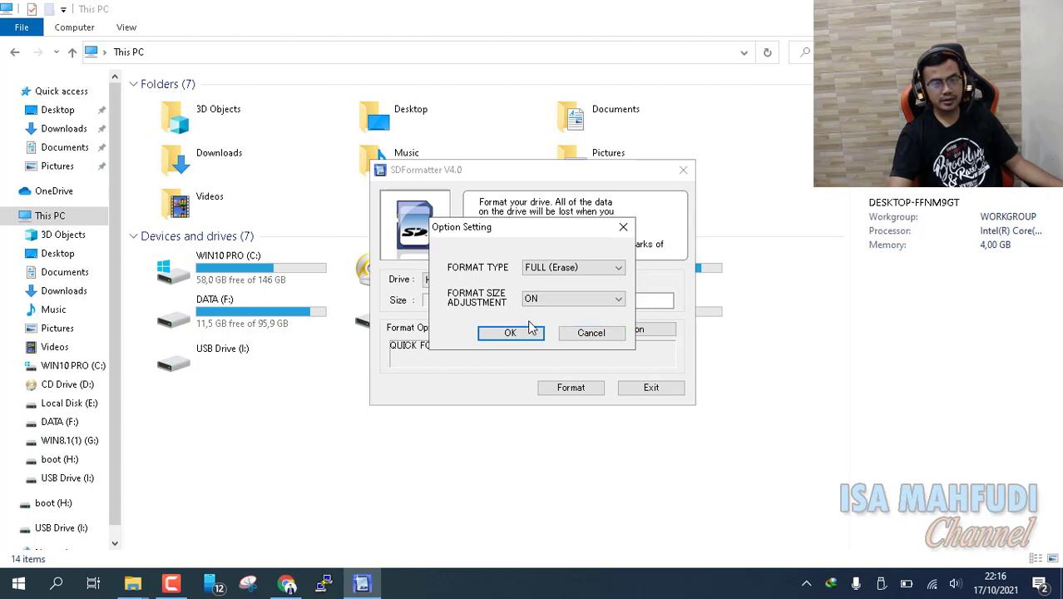
left_click(514, 333)
Format the memory card in drive H:, acknowledge the completion report and exit SDFormatter
left_click(584, 388)
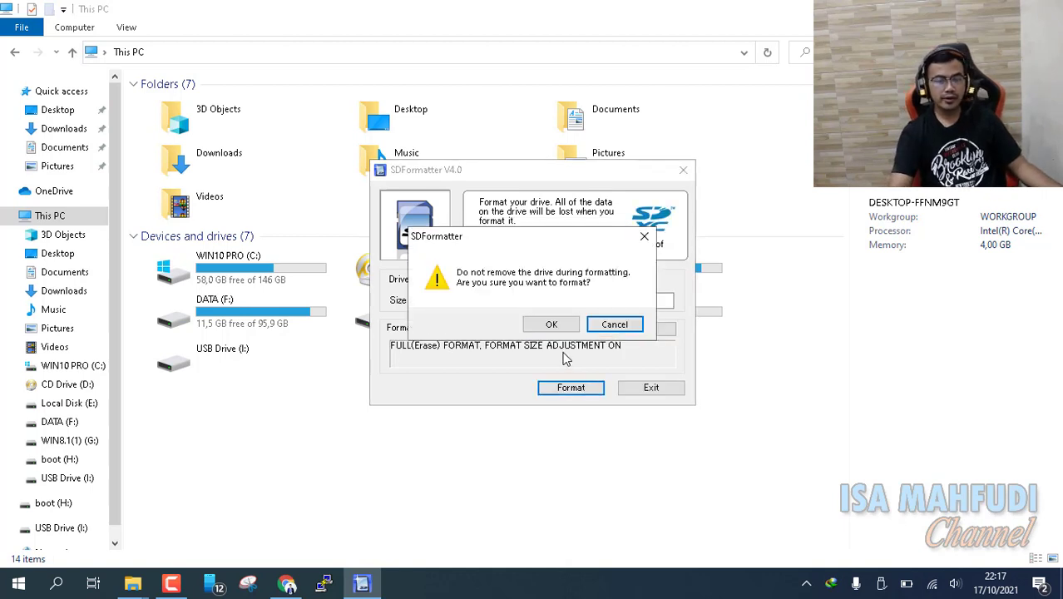
left_click(551, 325)
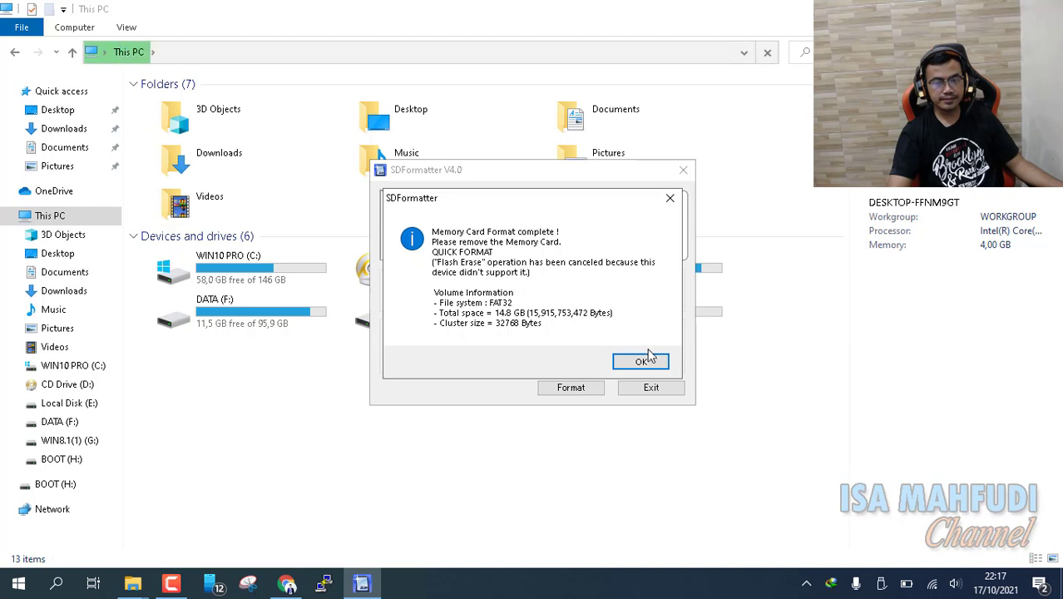
left_click(642, 361)
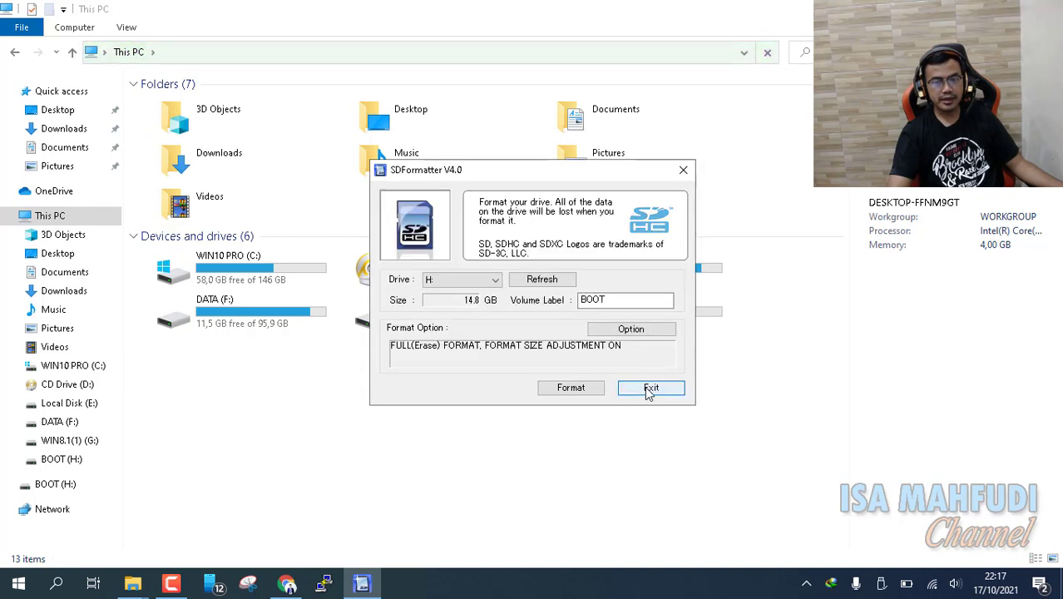
left_click(649, 389)
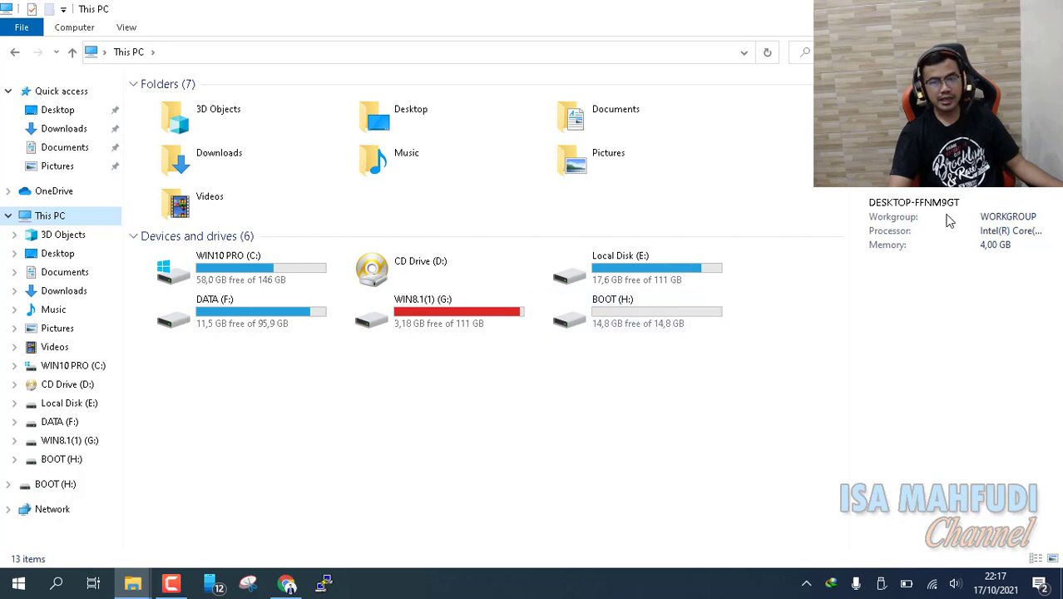
Return to the desktop and launch Win32 Disk Imager
key("super+d")
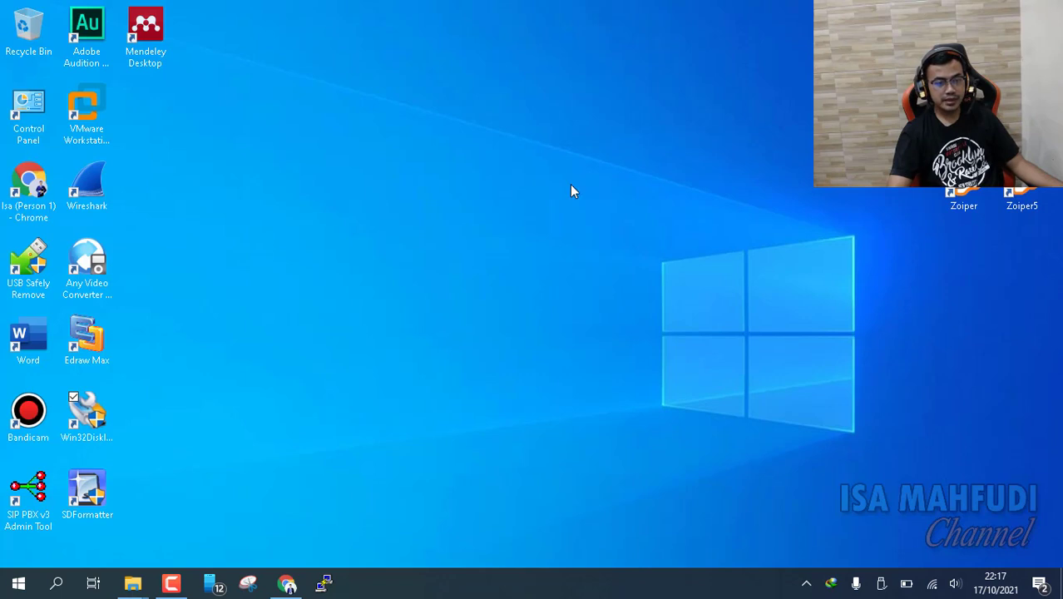
left_click(94, 418)
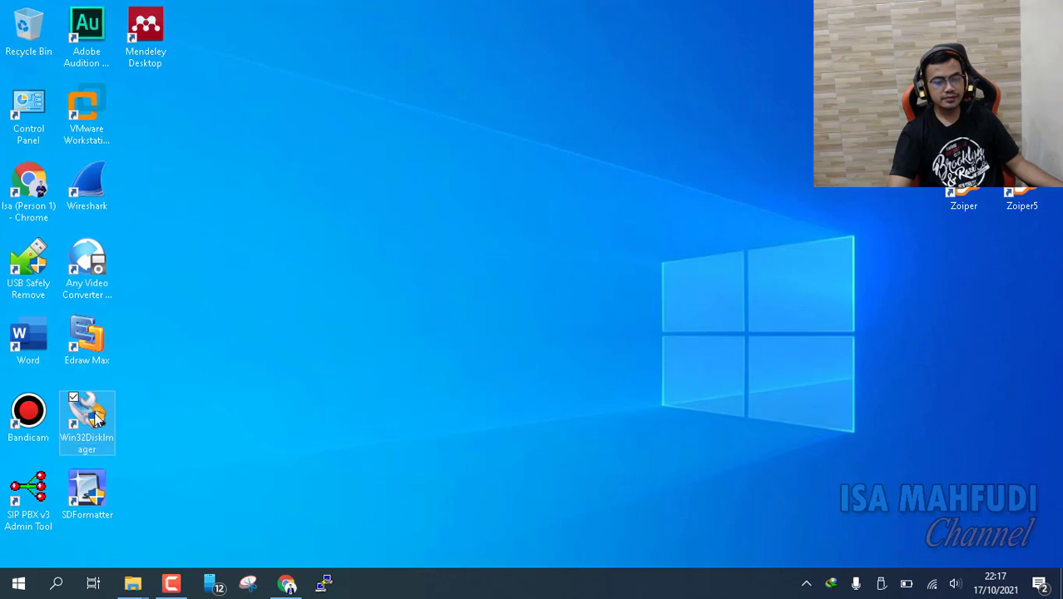
double_click(95, 418)
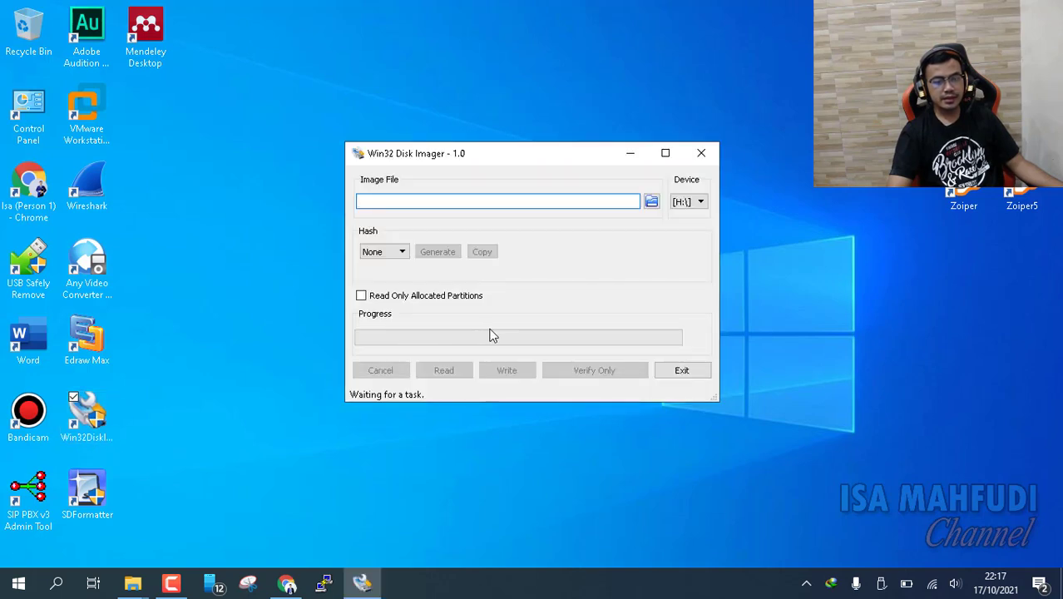
Browse for a disk image and open the DATA RASPBERRY FREEPBX folder on drive DATA (F:)
left_click(650, 203)
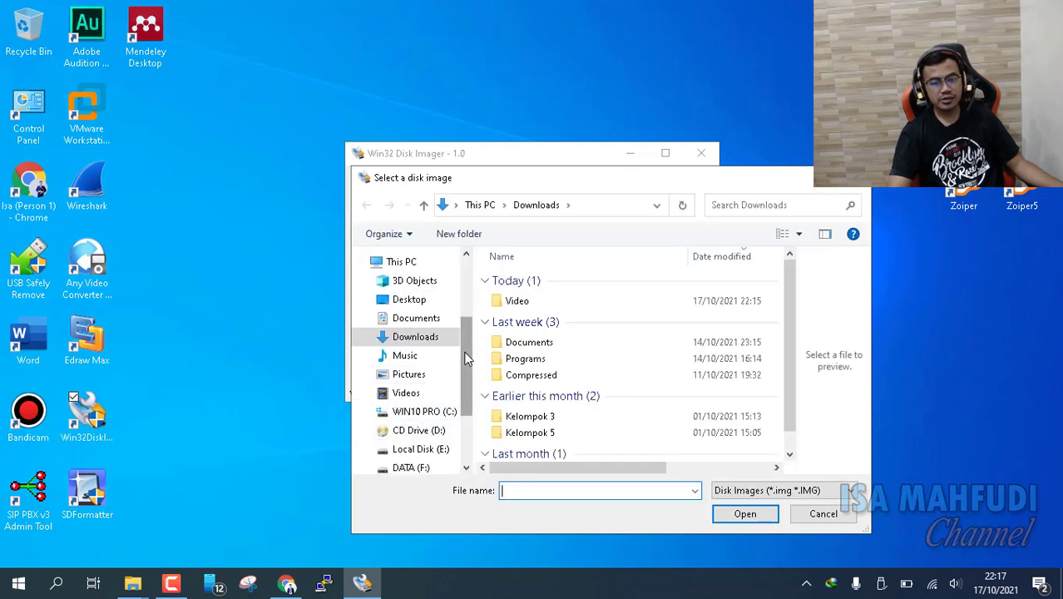
left_click_drag(466, 358, 466, 440)
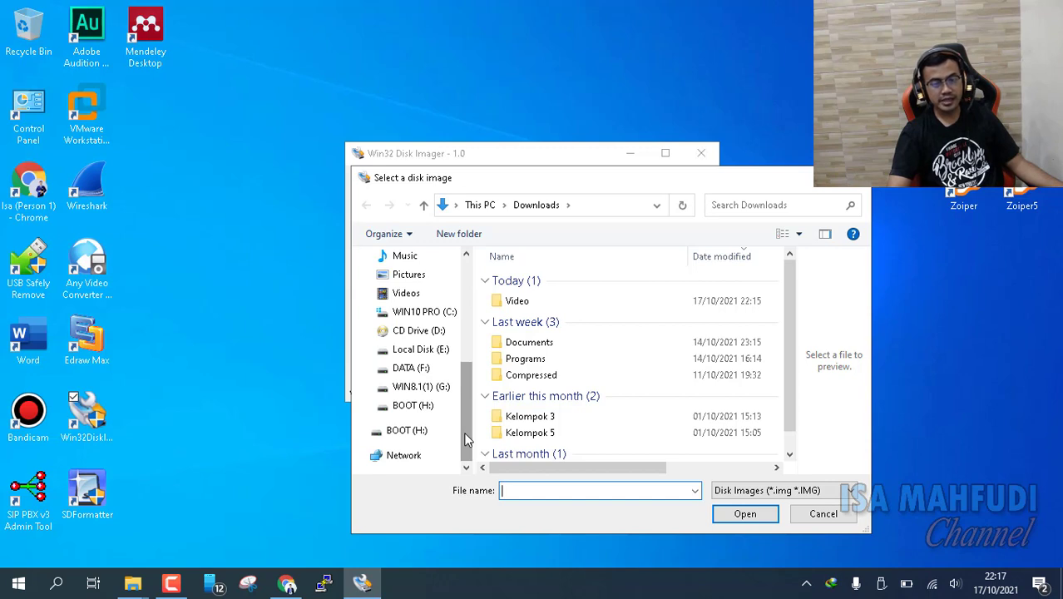
left_click(416, 371)
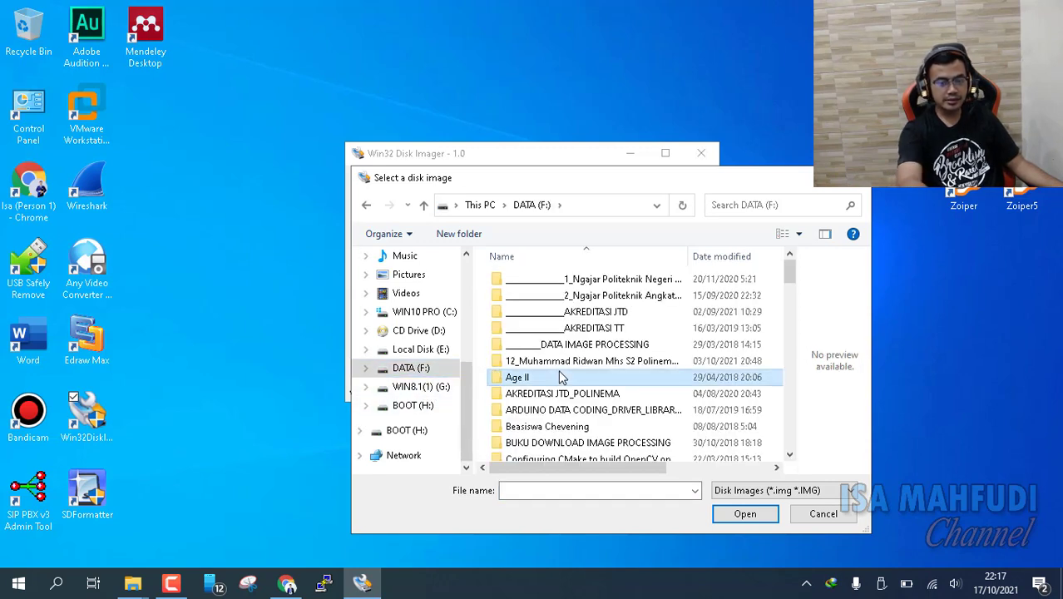
key("d")
key("d")
key("d")
key("d")
key("d")
key("d")
key("d")
key("d")
key("d")
key("d")
key("d")
key("d")
key("d")
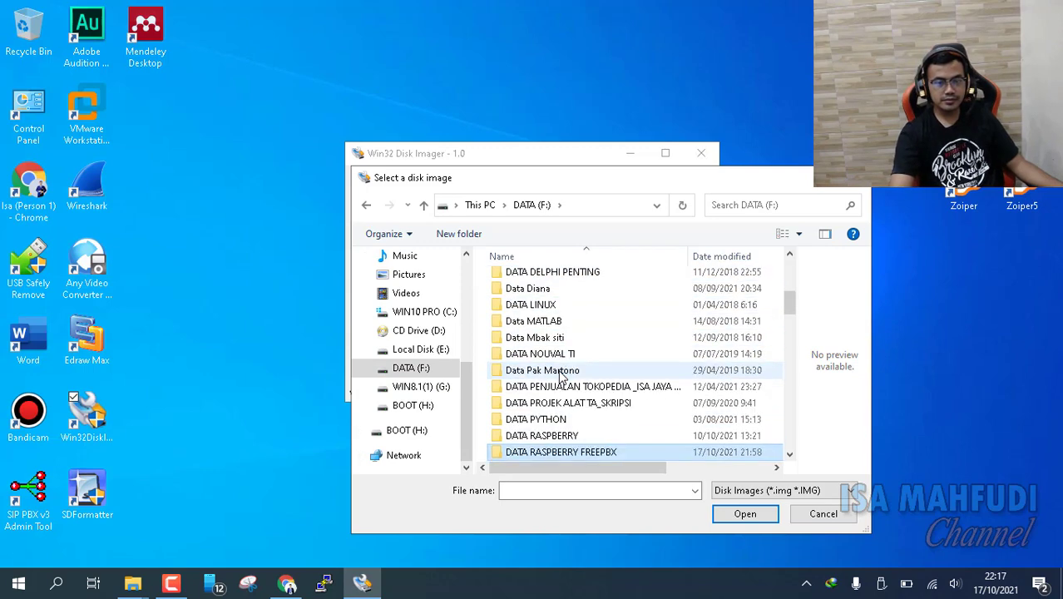
key("Return")
Load the raspbx-04-04-2018 disk image from the raspbx-04-04-2018 folder inside 13 Install FreePBx di Raspberry
key("2")
key("1")
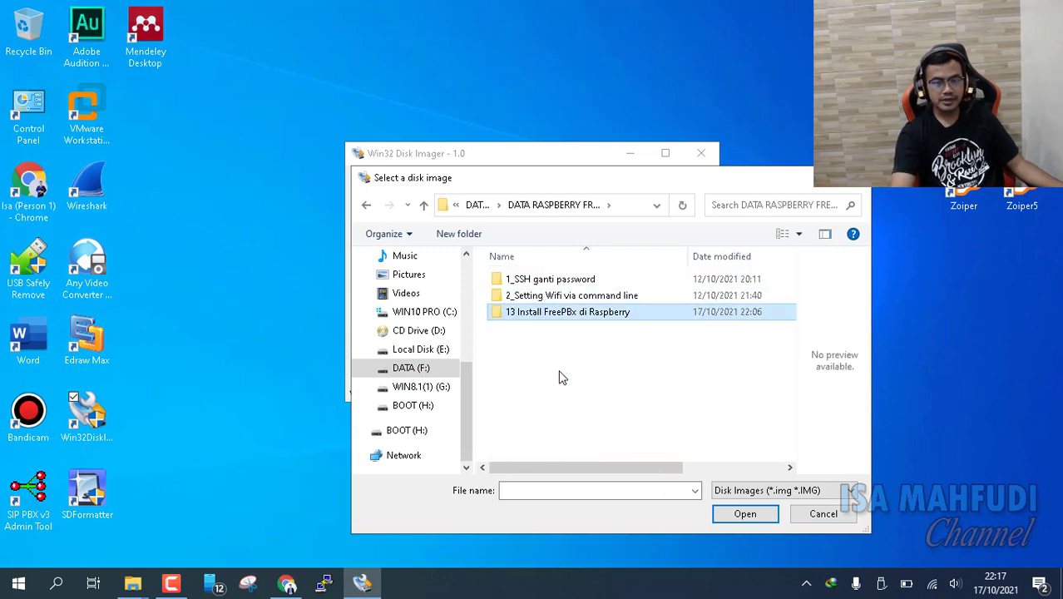
key("Return")
key("Down")
key("Up")
key("Return")
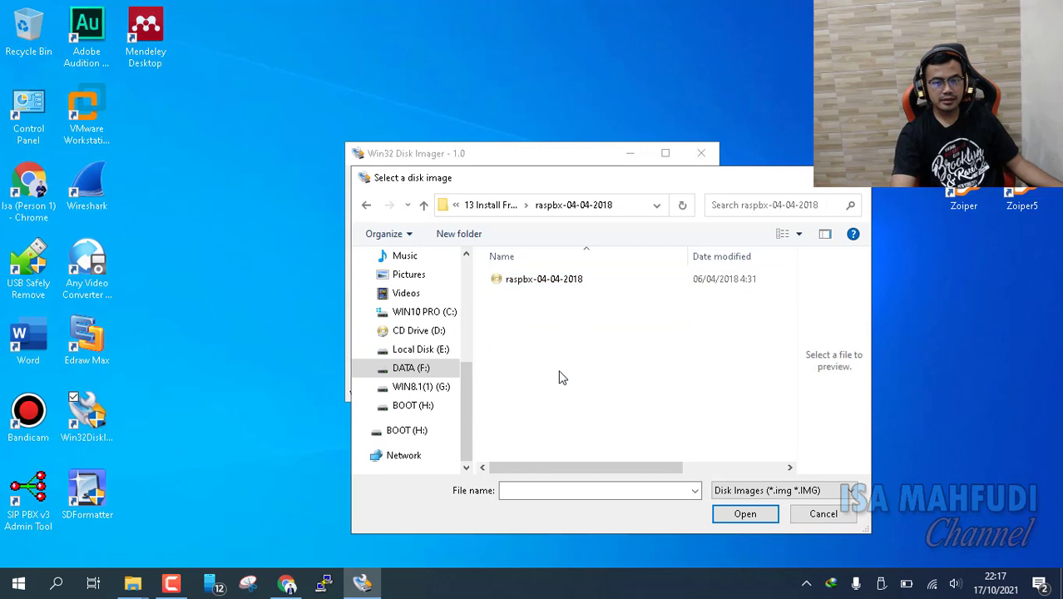
key("Down")
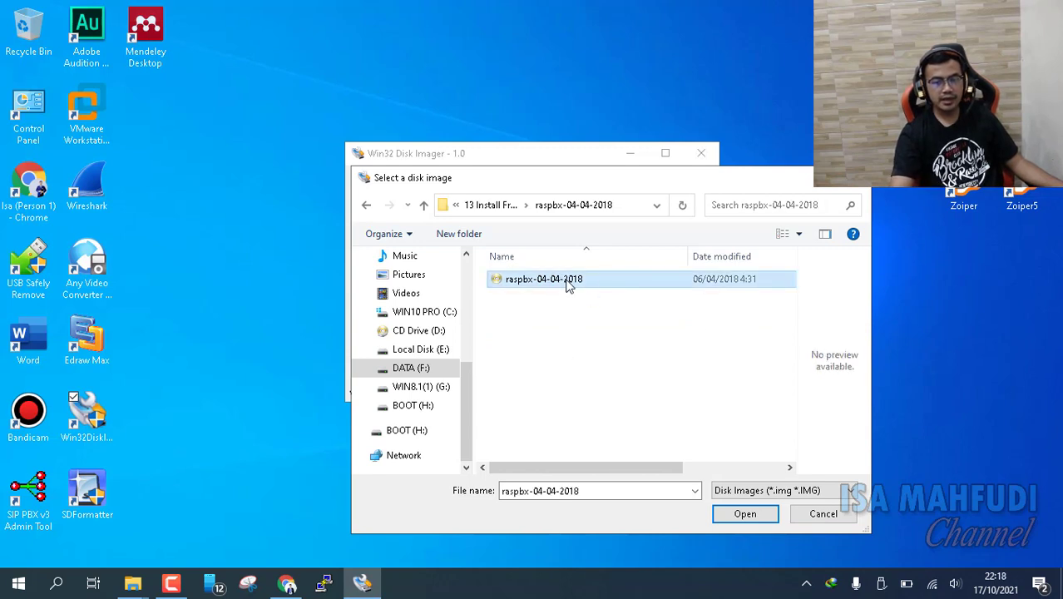
key("Return")
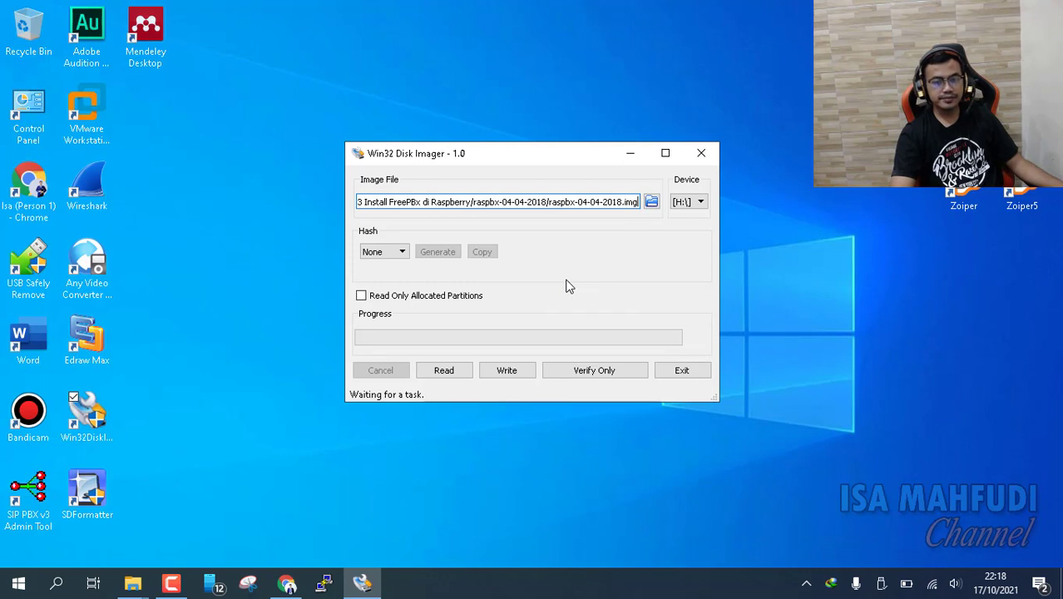
Write the loaded image to device H:, confirming the overwrite, and exit Win32 Disk Imager once writing is done
left_click(508, 372)
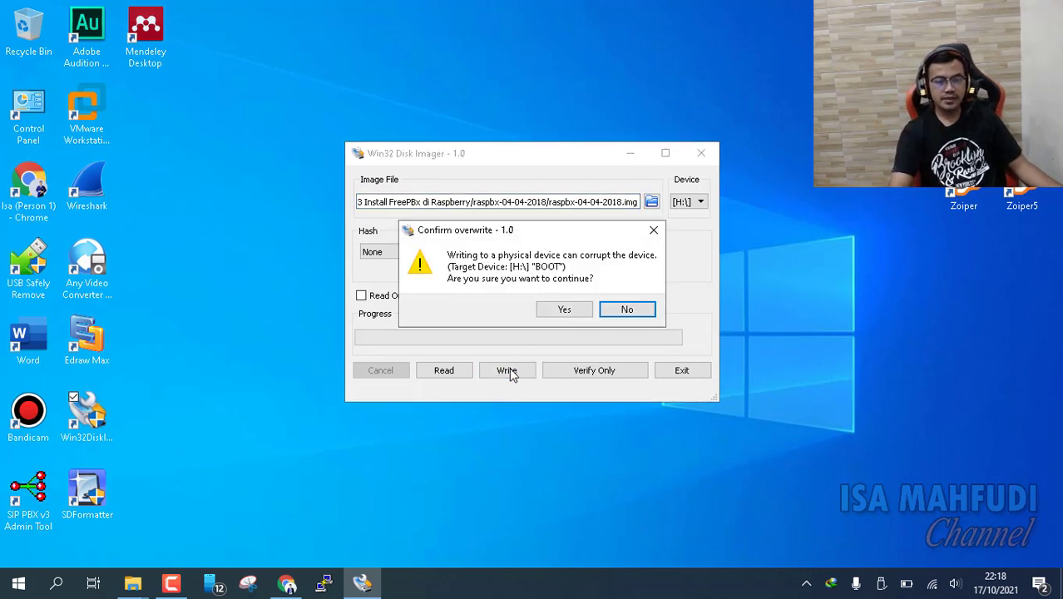
left_click(572, 315)
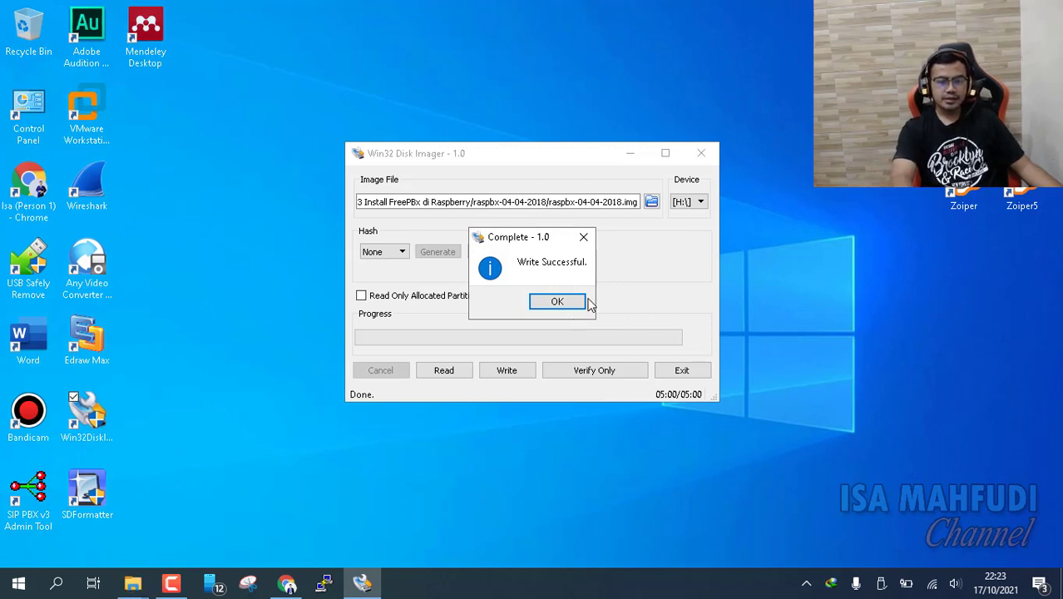
left_click(557, 302)
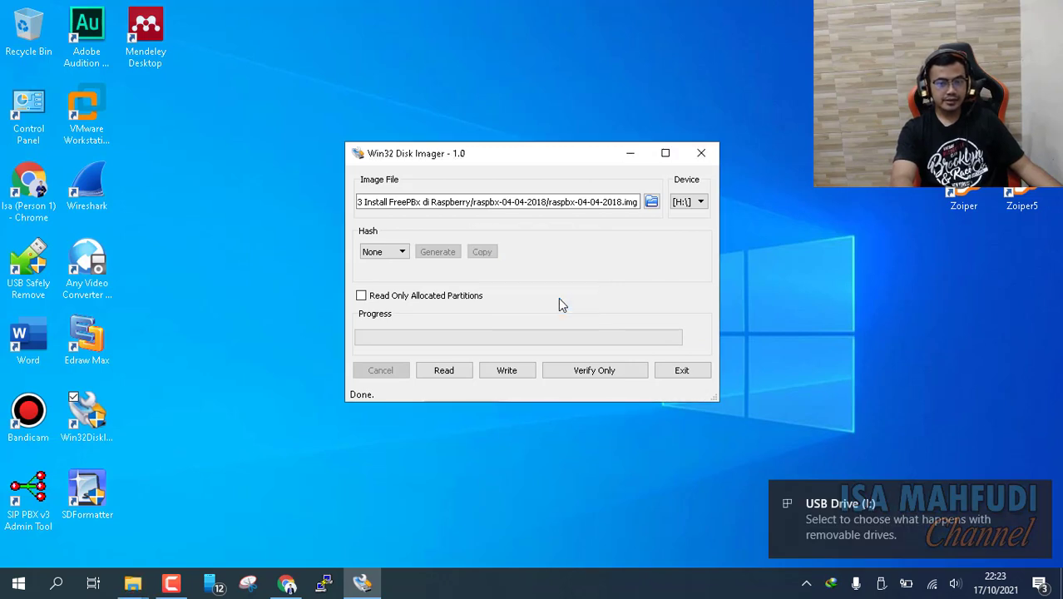
left_click(697, 373)
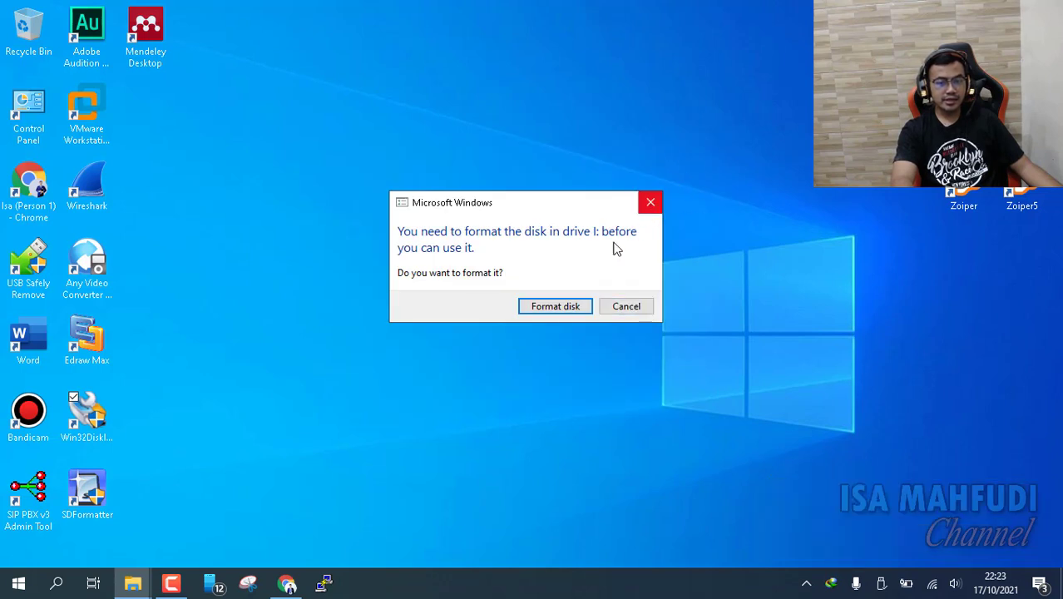
Dismiss the request to format drive I: without formatting and check the card's drives in This PC
left_click(650, 202)
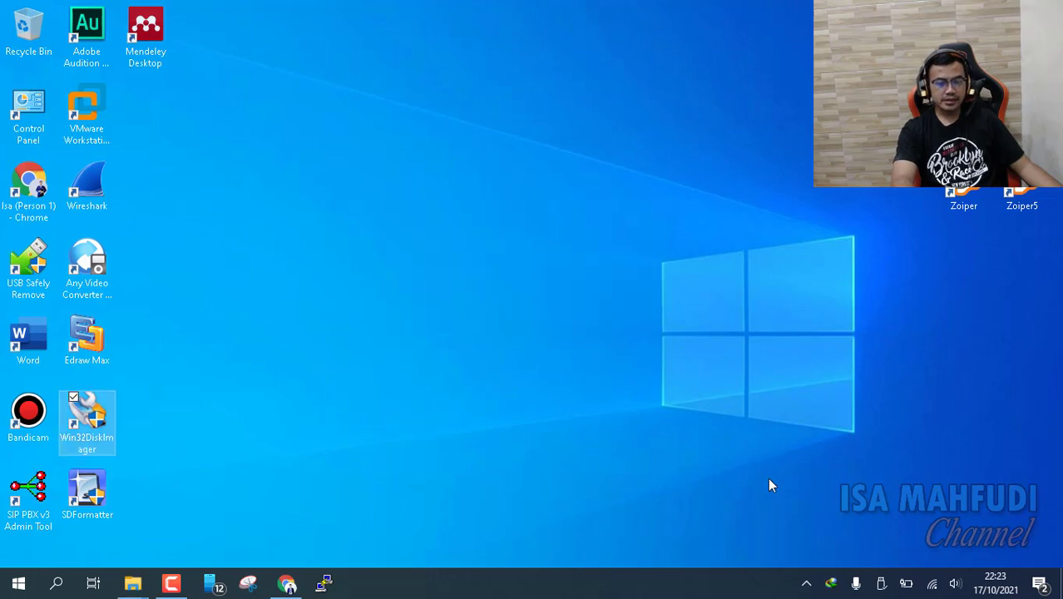
mouse_move(132, 583)
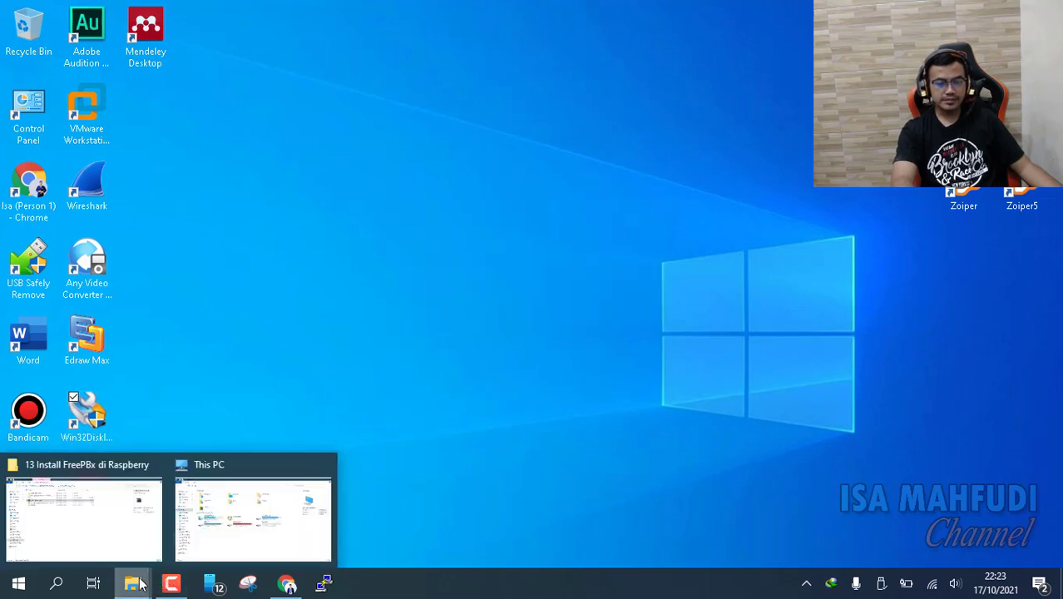
left_click(232, 540)
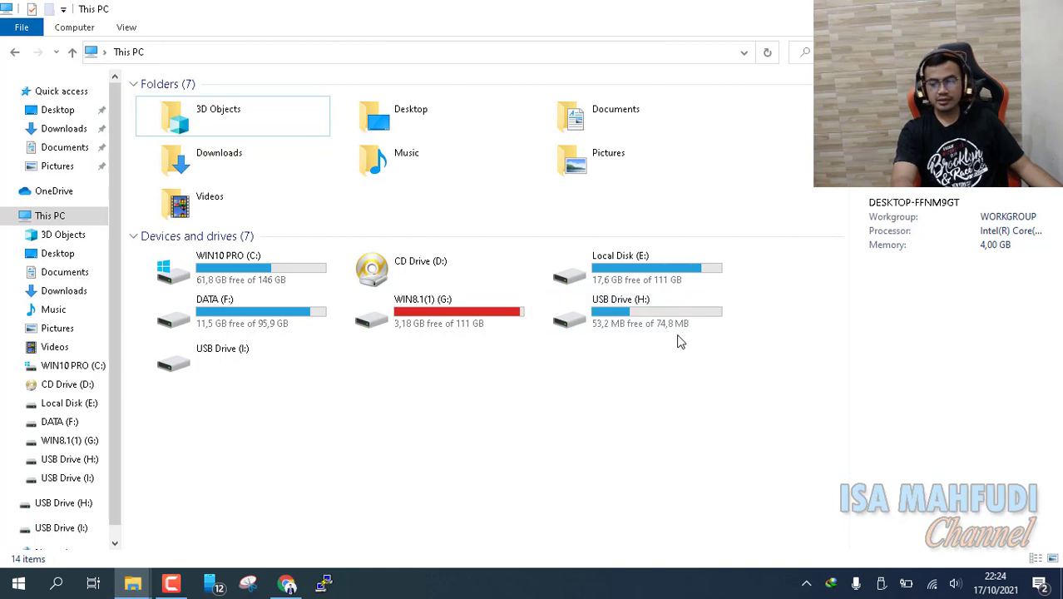
Safely eject the USB Mass Storage Device that holds drives H: and I:
left_click(880, 584)
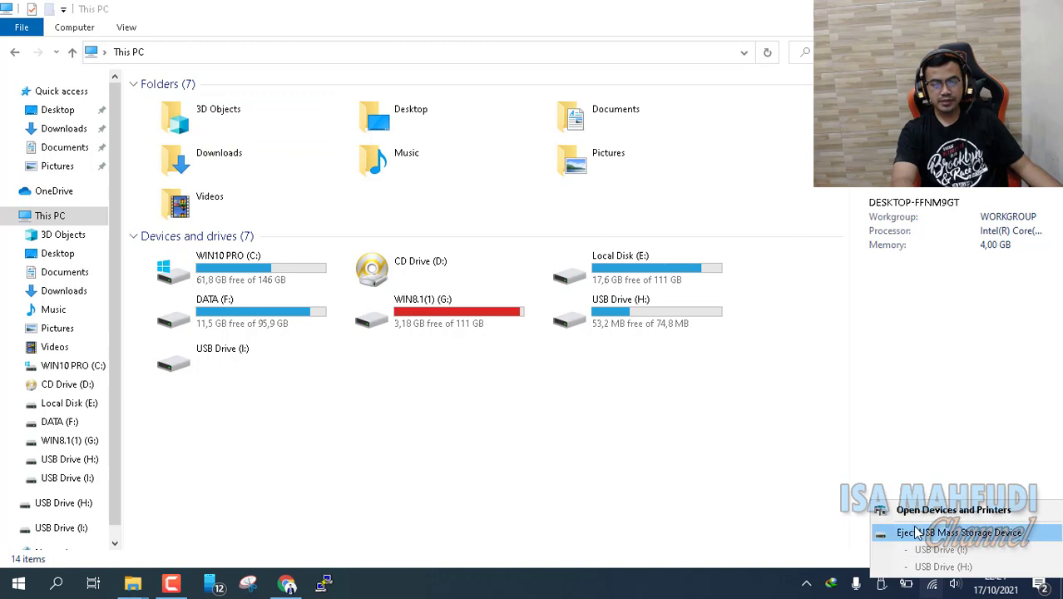
left_click(915, 532)
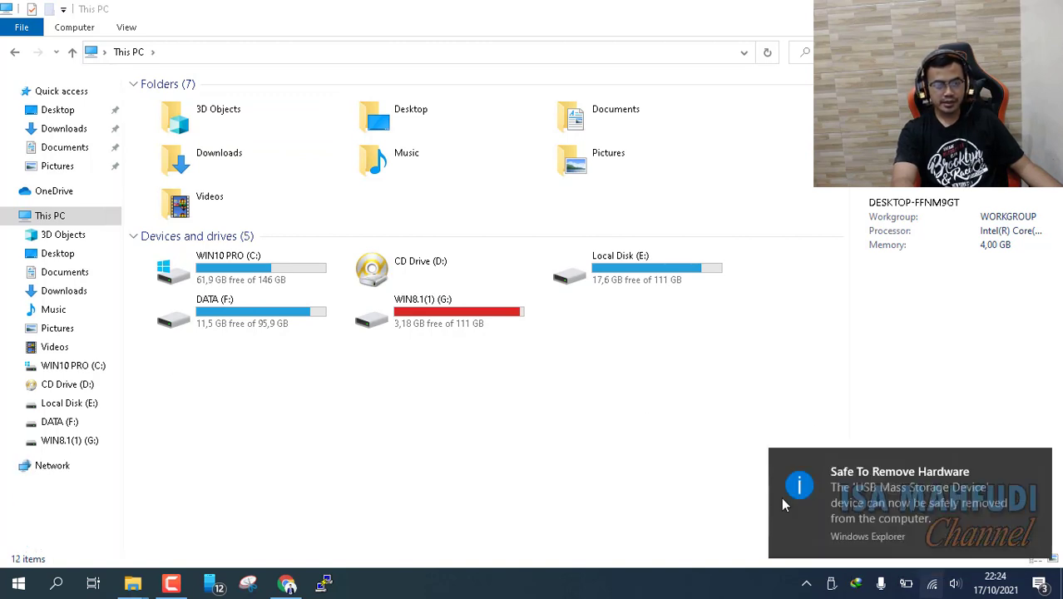
left_click(641, 467)
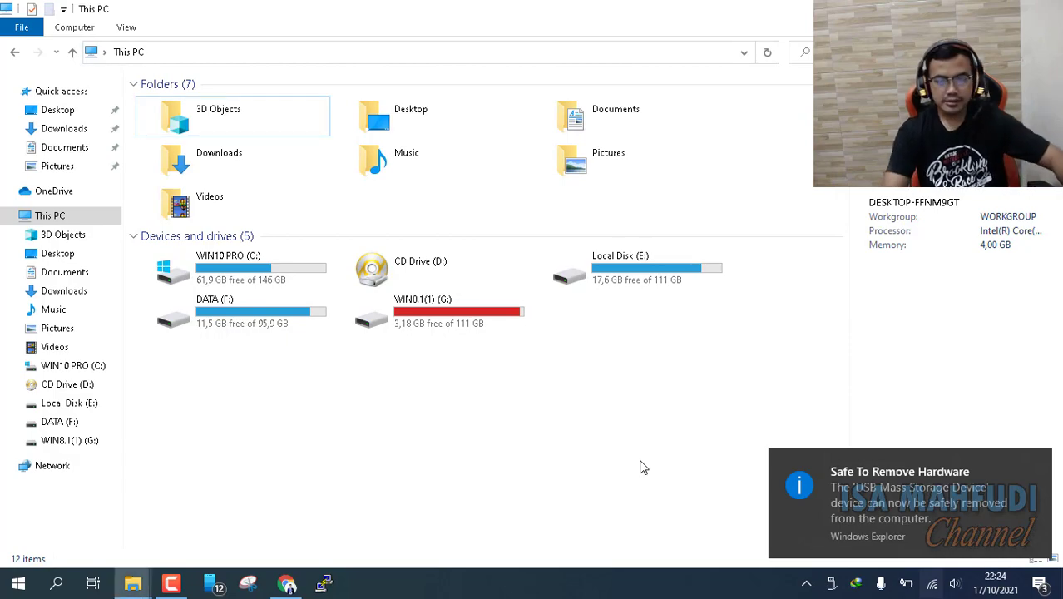